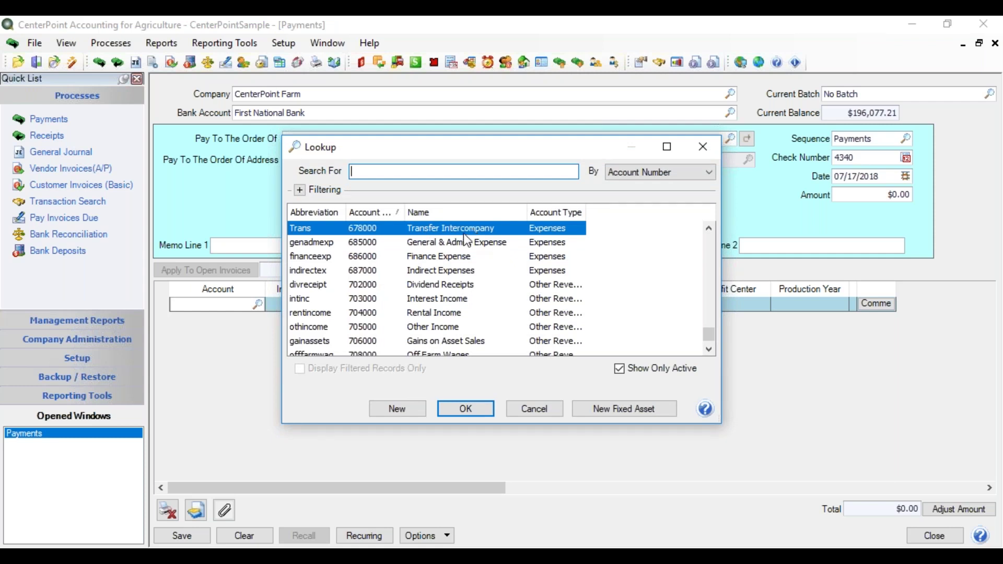
# Add the Account Category column to the displayed columns of the account lookup list
pyautogui.rightClick(465, 233)
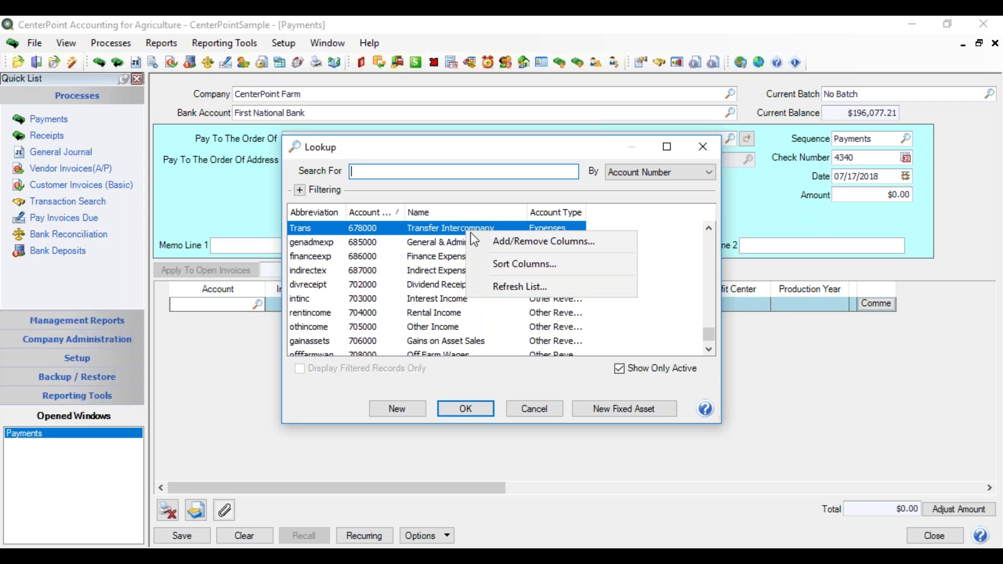
pyautogui.click(491, 240)
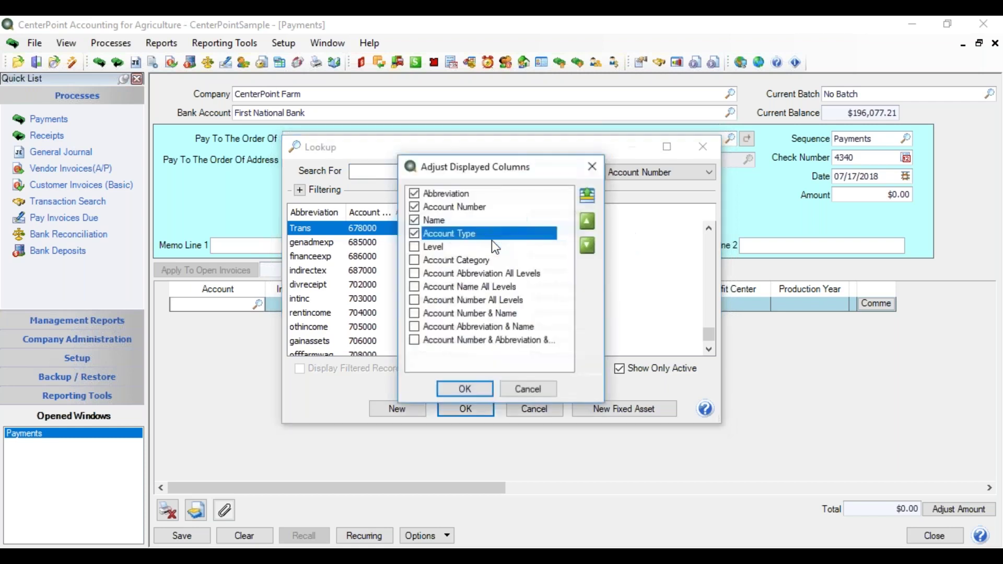
pyautogui.click(416, 260)
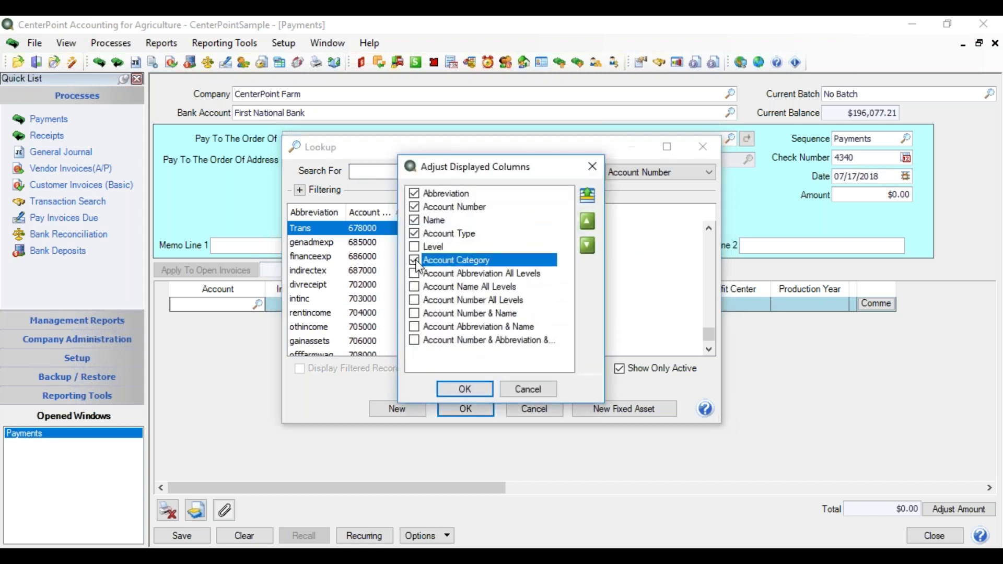
pyautogui.click(466, 389)
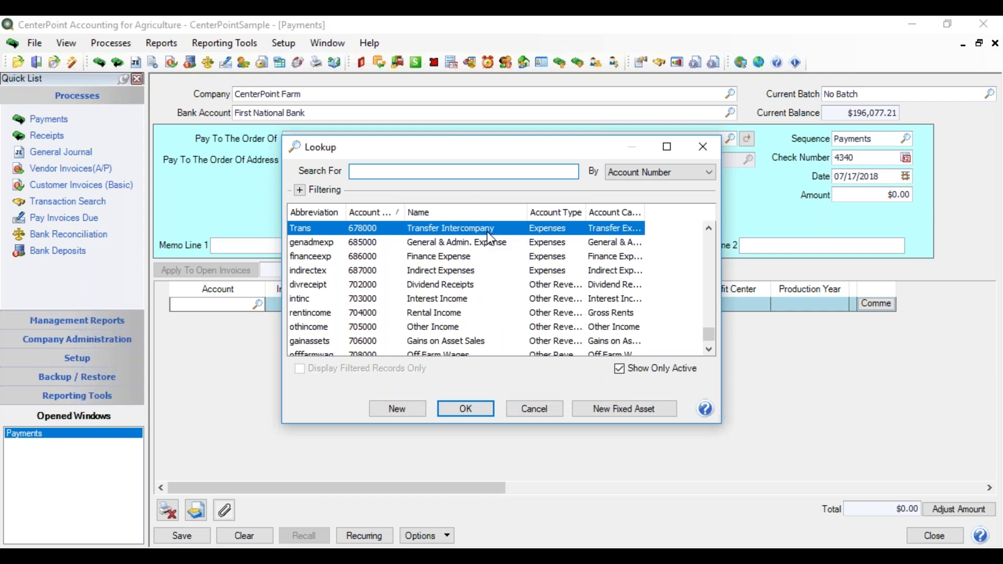
# Sort the account list by Name, and switch the sorting back to Account Number
pyautogui.click(452, 213)
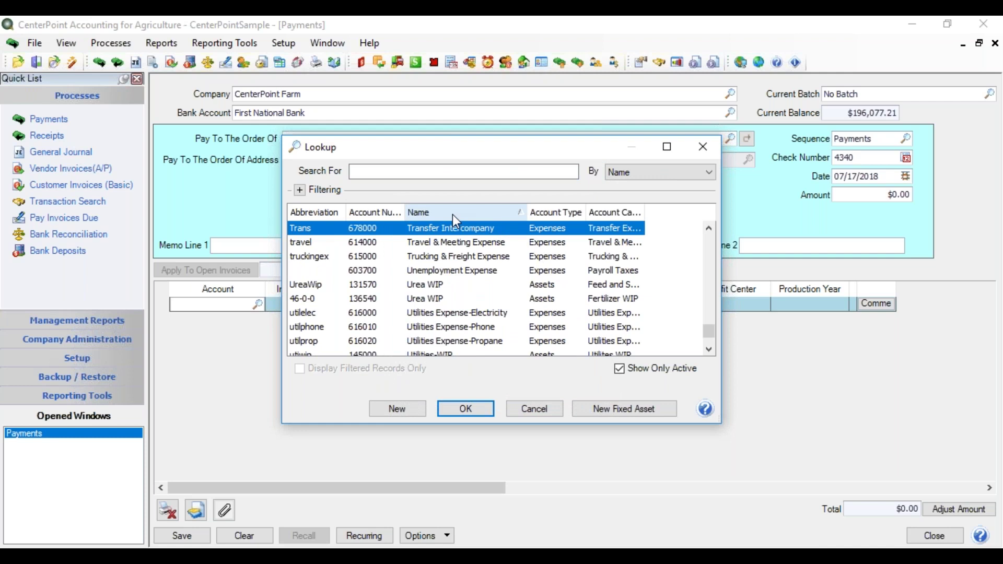
pyautogui.click(387, 211)
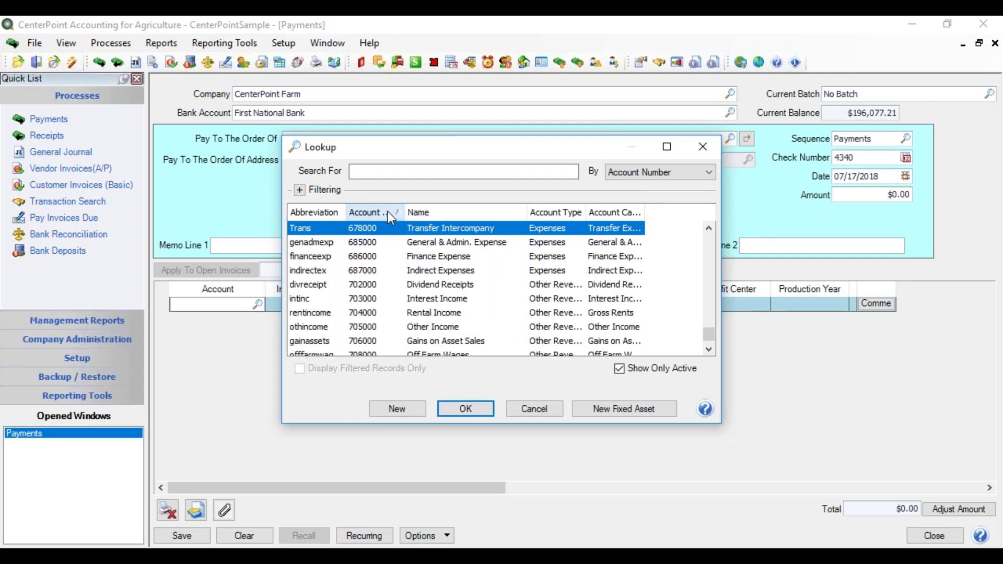
# Sort the account list by Account Type and then Account Category, removing Account Number from the sorted columns
pyautogui.rightClick(541, 250)
pyautogui.click(548, 274)
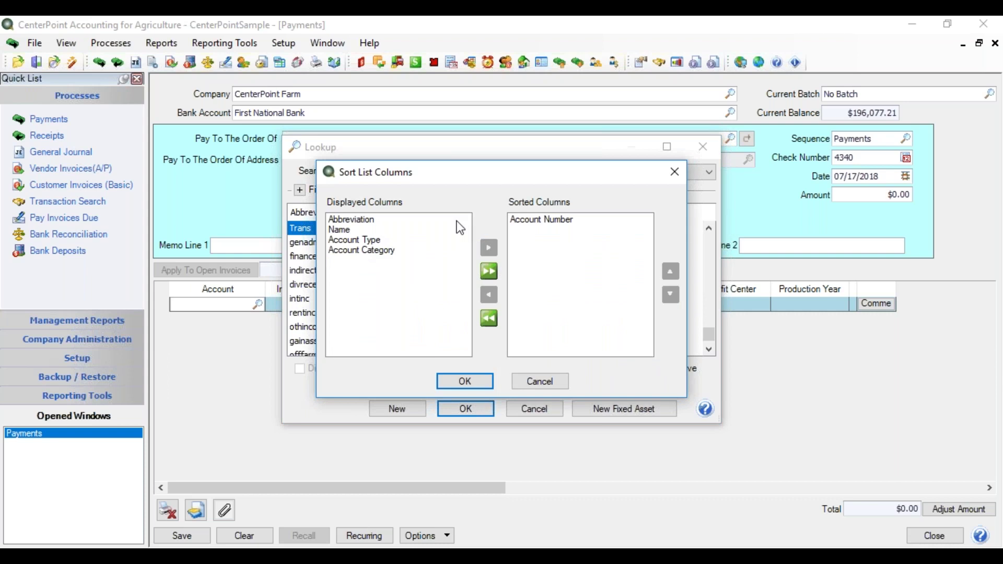
pyautogui.doubleClick(379, 241)
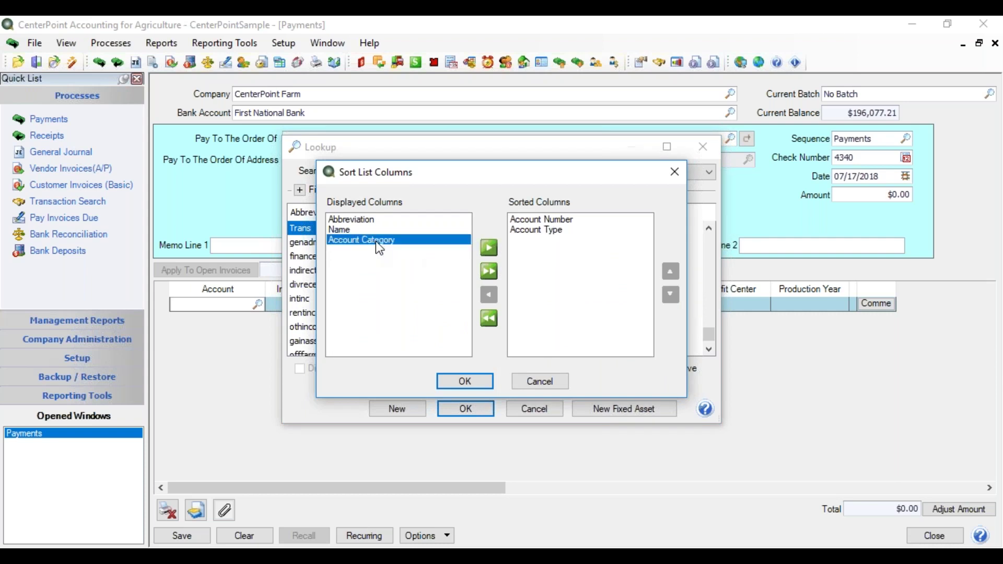
pyautogui.doubleClick(526, 220)
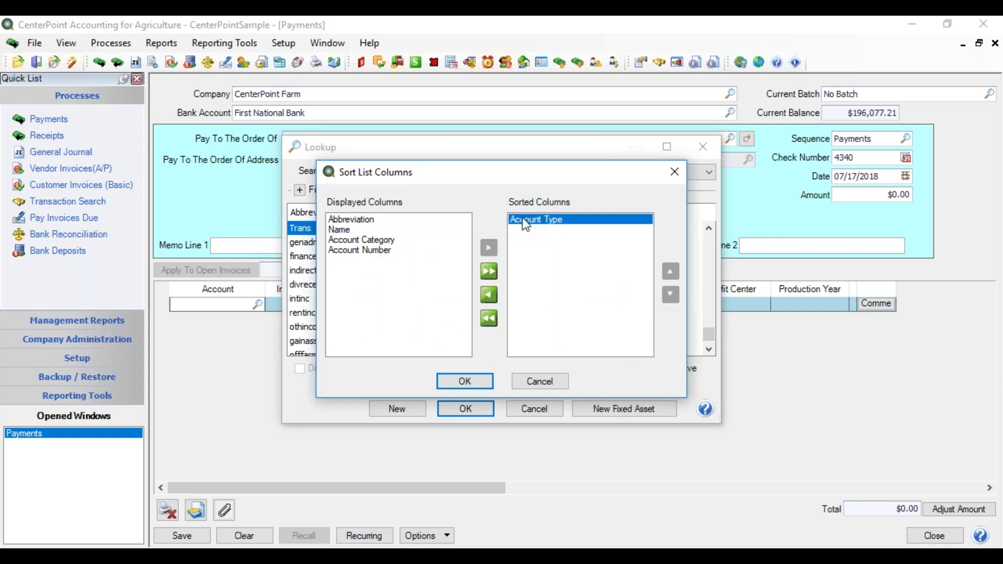
pyautogui.doubleClick(382, 241)
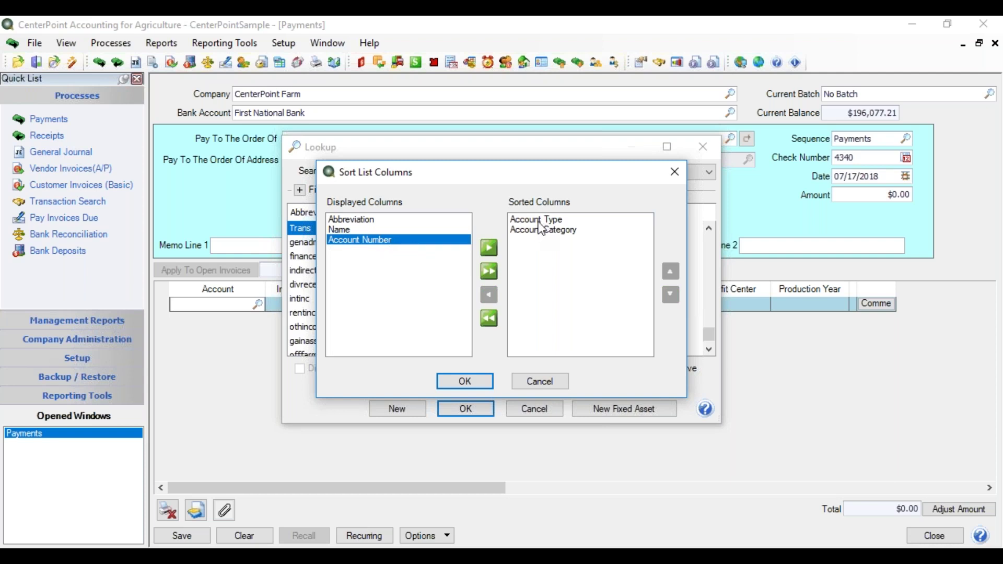
pyautogui.click(473, 384)
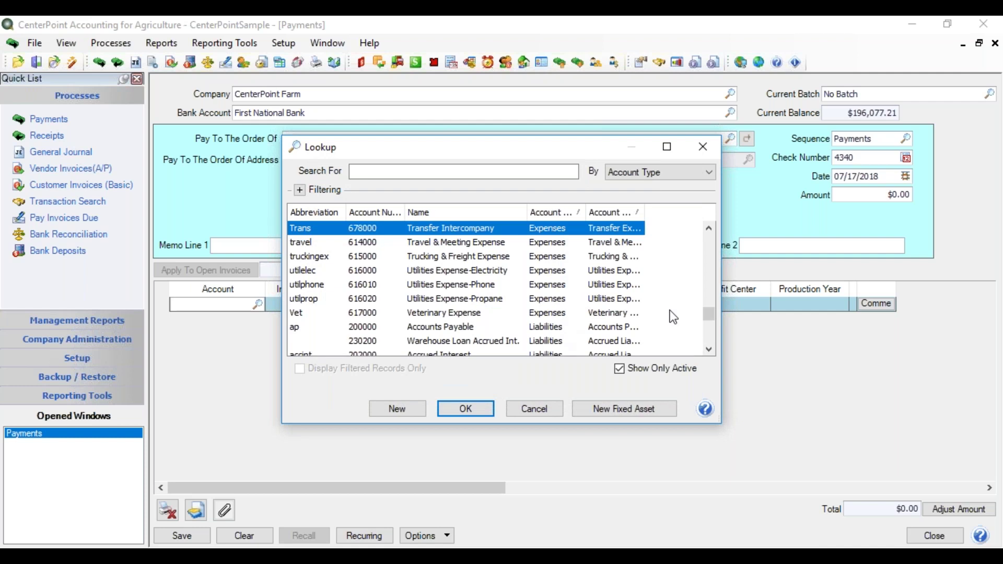
pyautogui.moveTo(713, 315)
pyautogui.mouseDown()
pyautogui.moveTo(704, 296)
pyautogui.moveTo(704, 306)
pyautogui.mouseUp()
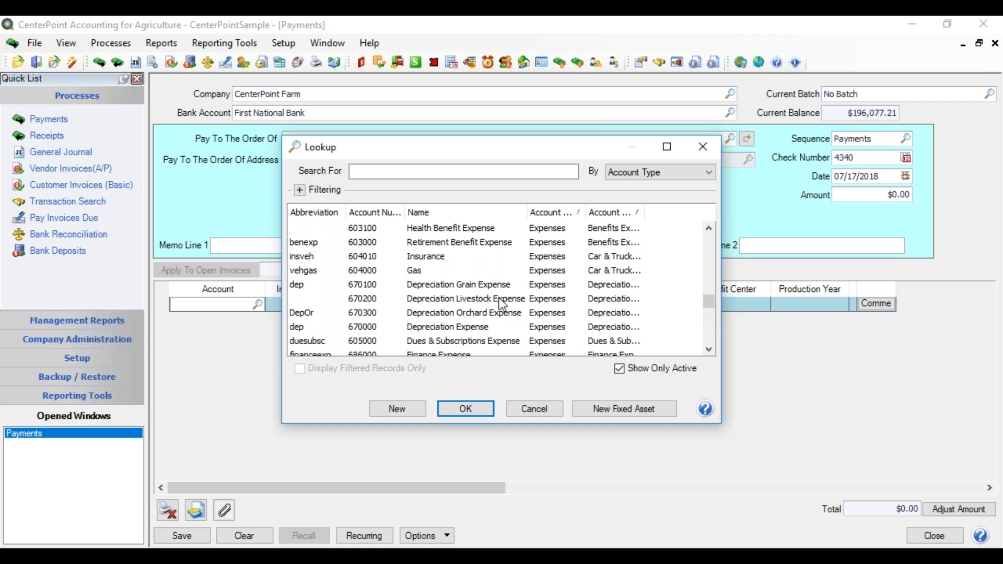
# Filter the account list to show only accounts whose Account Type is Expenses
pyautogui.click(299, 190)
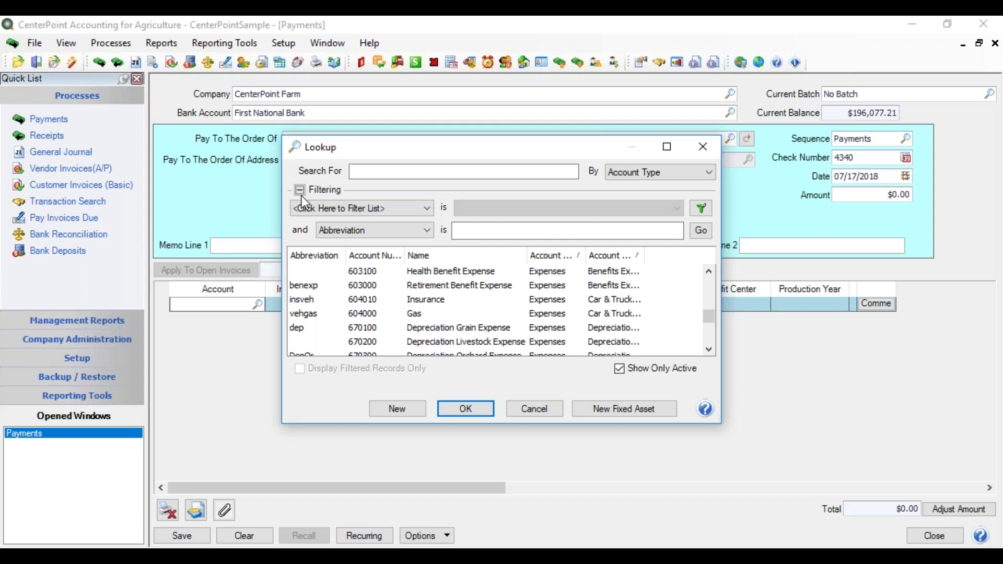
pyautogui.click(426, 209)
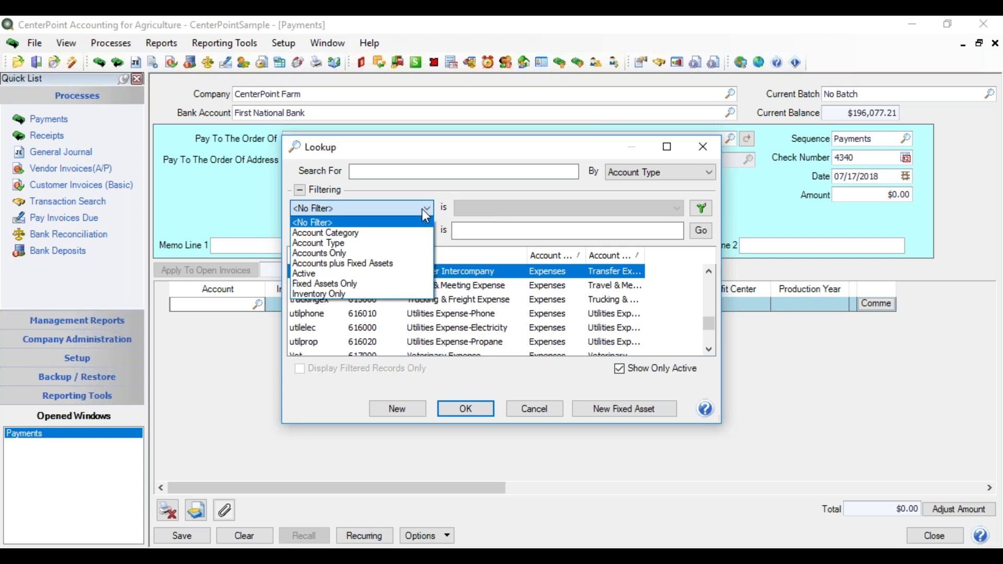
pyautogui.click(411, 244)
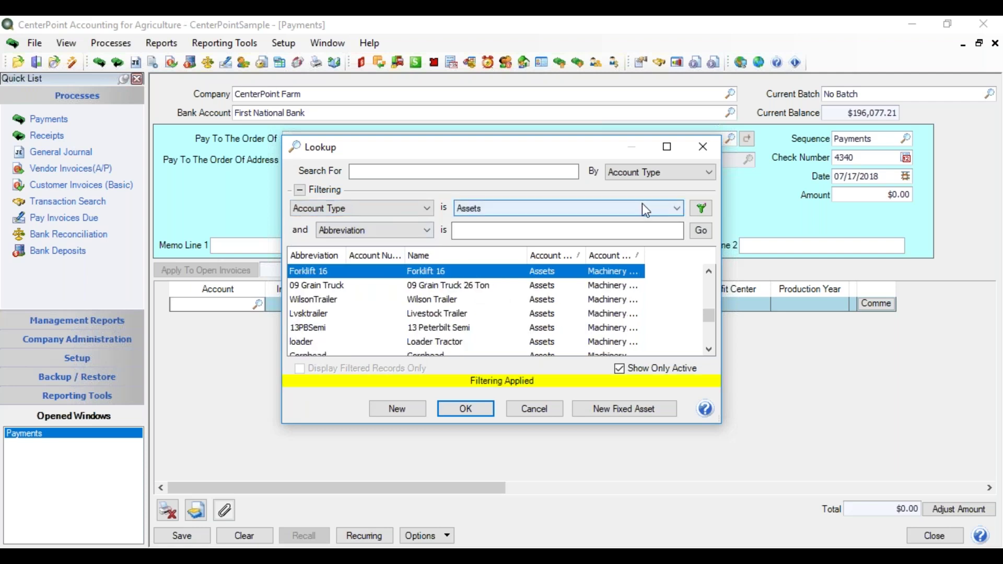
pyautogui.click(668, 208)
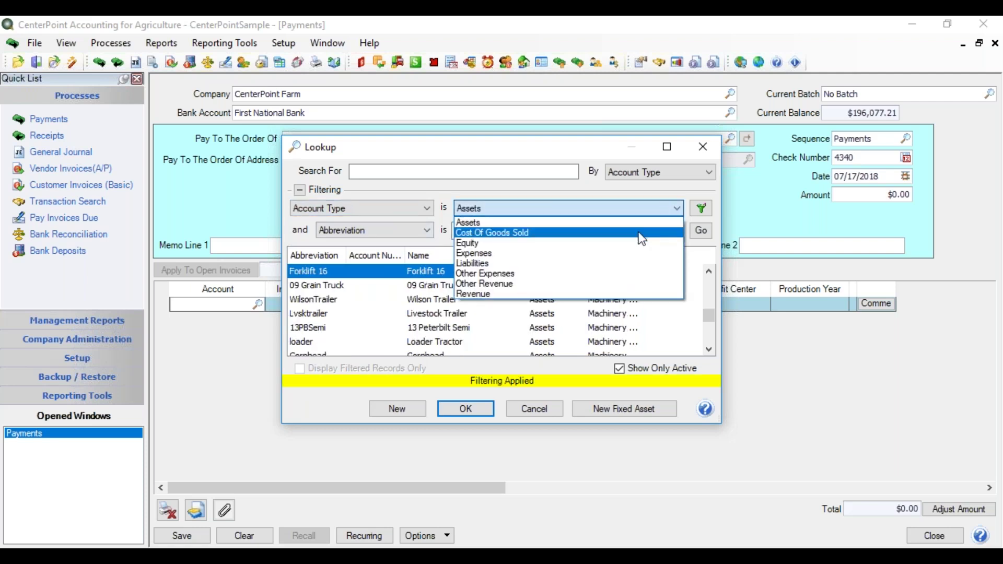
pyautogui.click(618, 254)
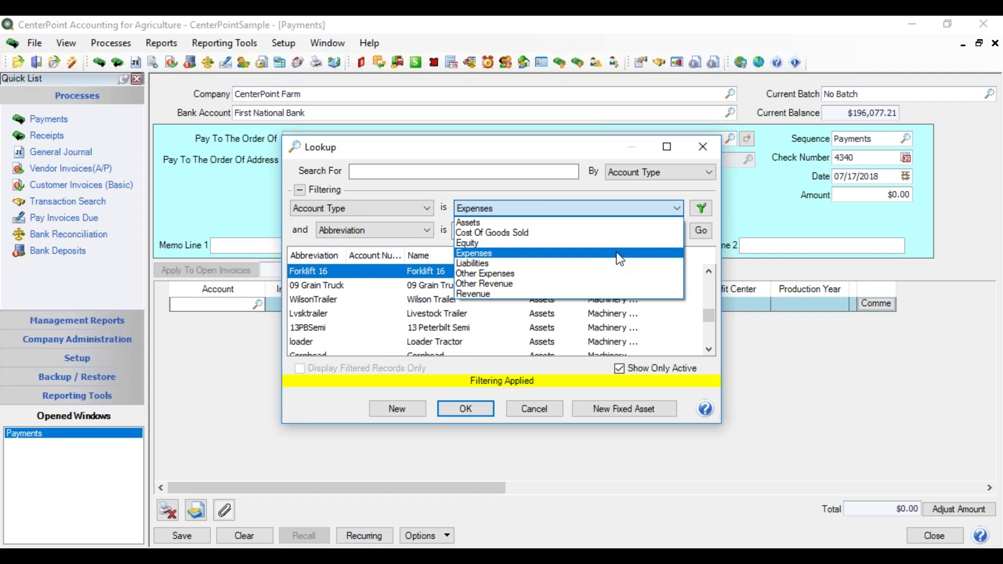
pyautogui.click(620, 256)
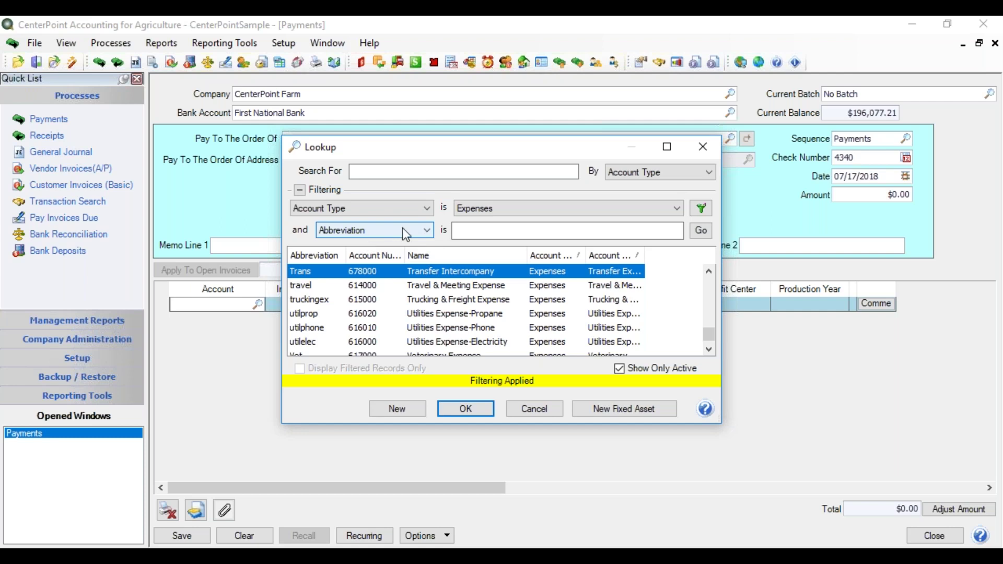
# Narrow the filtered account list further to Account Category entries matching "util"
pyautogui.click(428, 230)
pyautogui.click(390, 295)
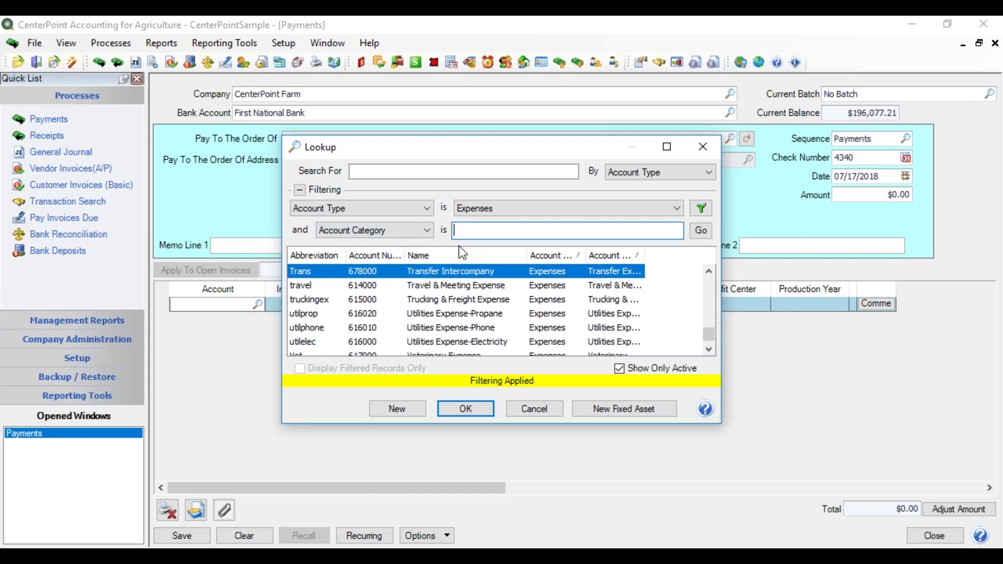
pyautogui.write('util')
pyautogui.click(699, 237)
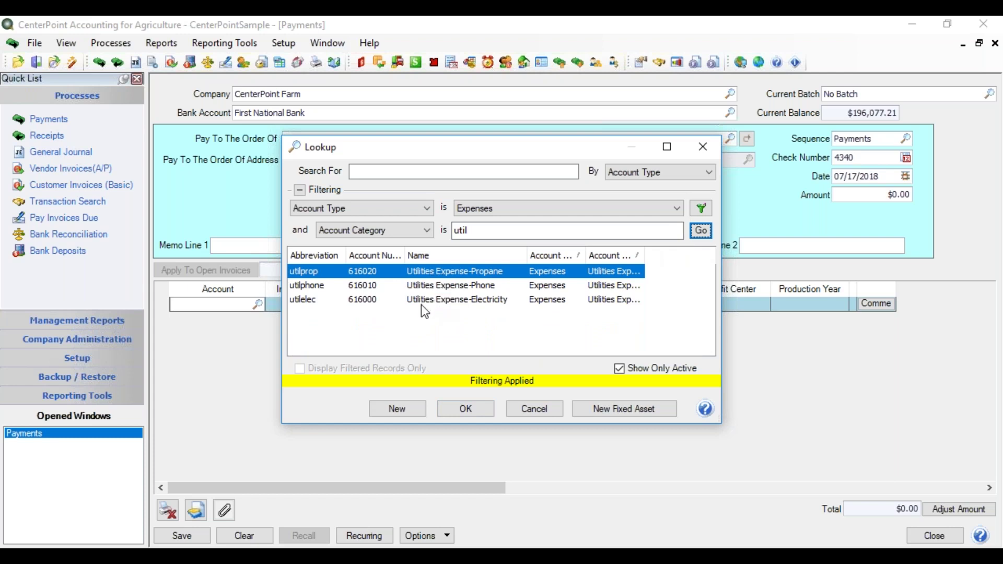
# Create a new custom filter for the account lookup named "Expenses & Liabilities"
pyautogui.click(704, 209)
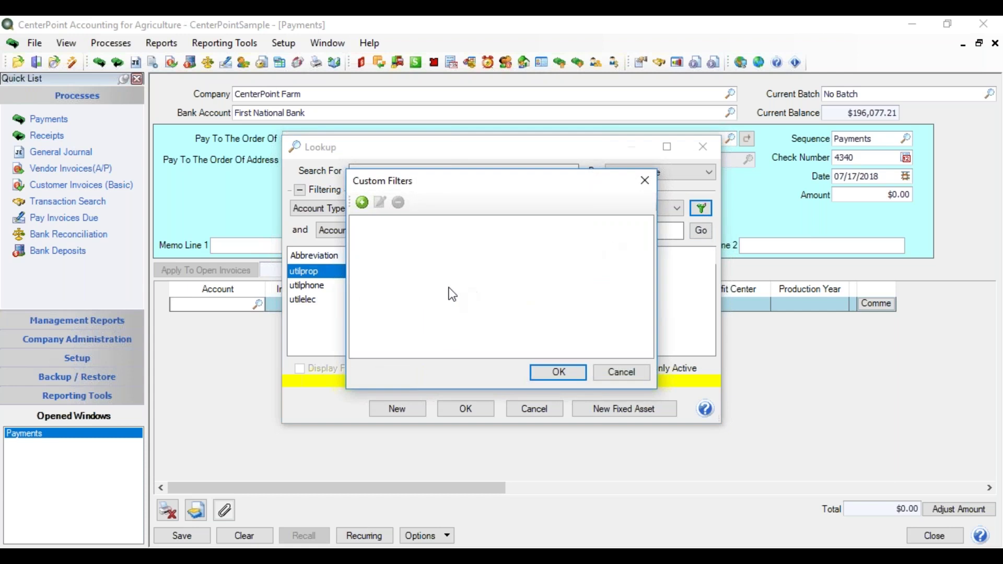
pyautogui.click(363, 203)
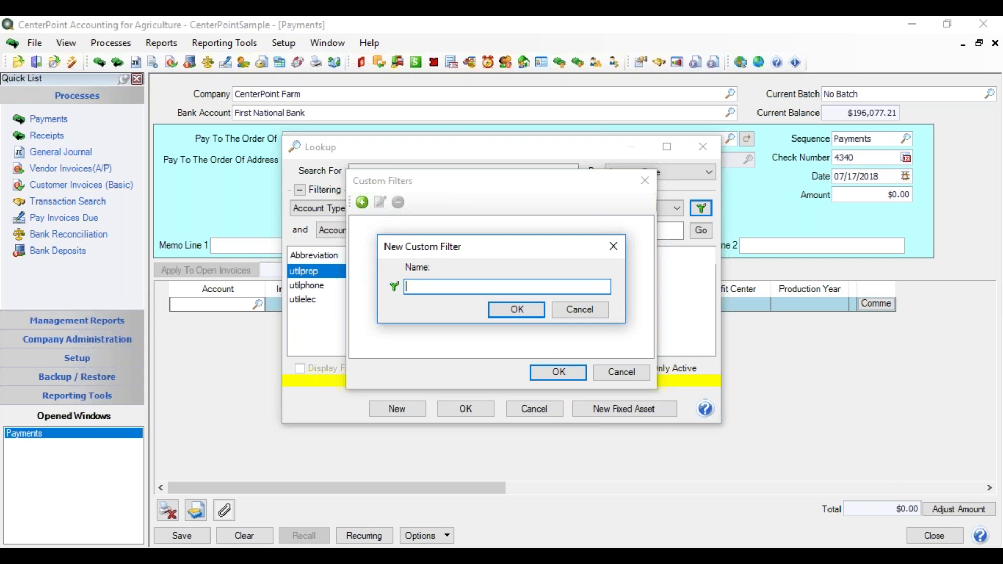
pyautogui.write('Expenses & Liabilities')
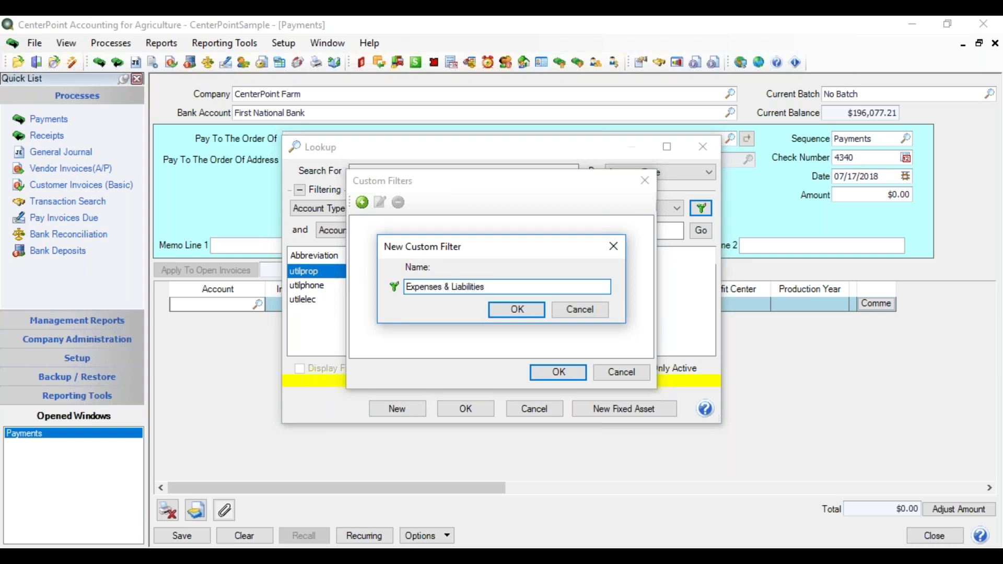
pyautogui.click(528, 311)
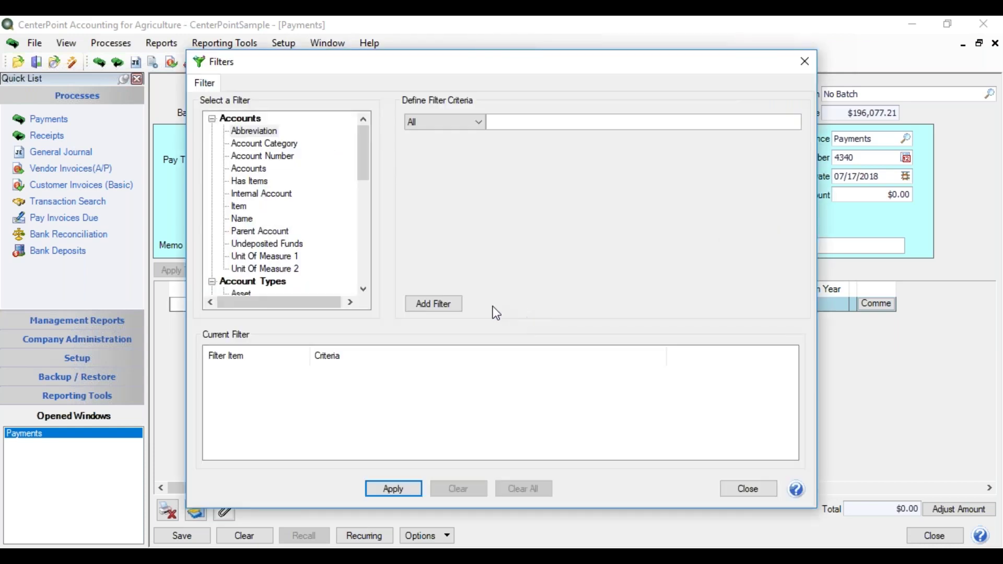
# Define the custom filter's Account Type criteria as Expenses, Liabilities and Other Expenses, and apply it to the account lookup
pyautogui.moveTo(368, 168); pyautogui.dragTo(373, 215)
pyautogui.click(277, 268)
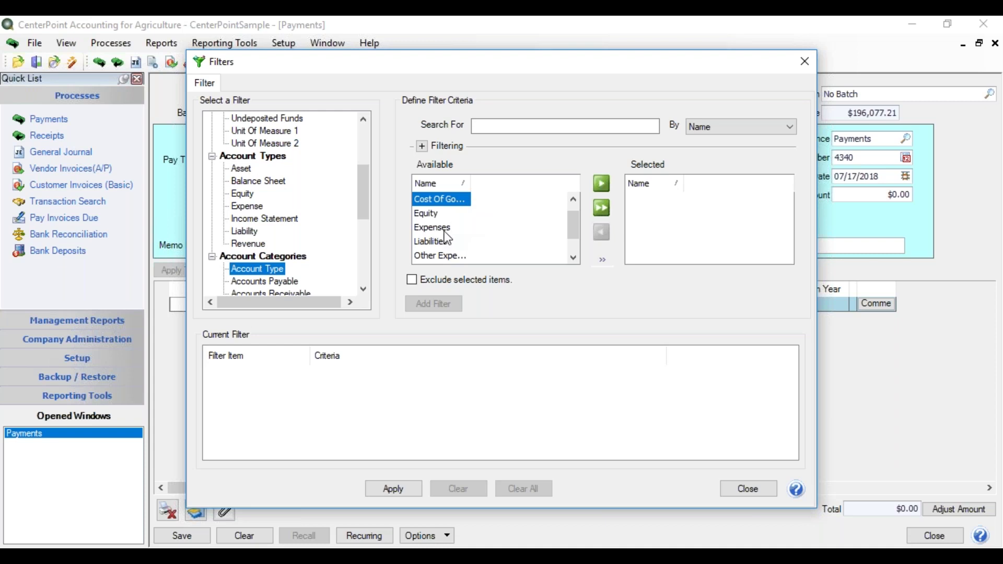
pyautogui.click(447, 230)
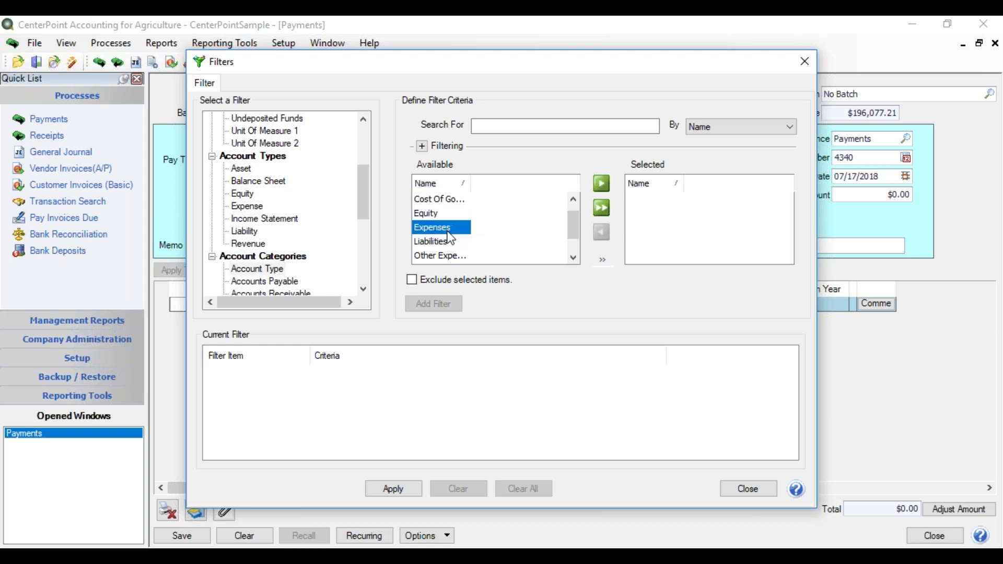
pyautogui.keyDown('ctrl'); pyautogui.click(442, 244); pyautogui.keyUp('ctrl')
pyautogui.keyDown('ctrl'); pyautogui.click(453, 256); pyautogui.keyUp('ctrl')
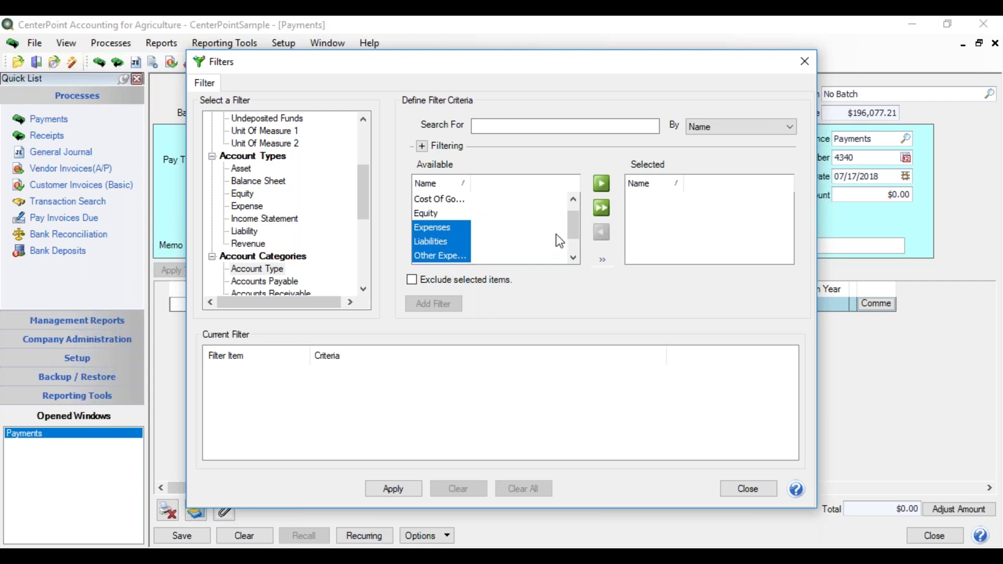
pyautogui.click(603, 184)
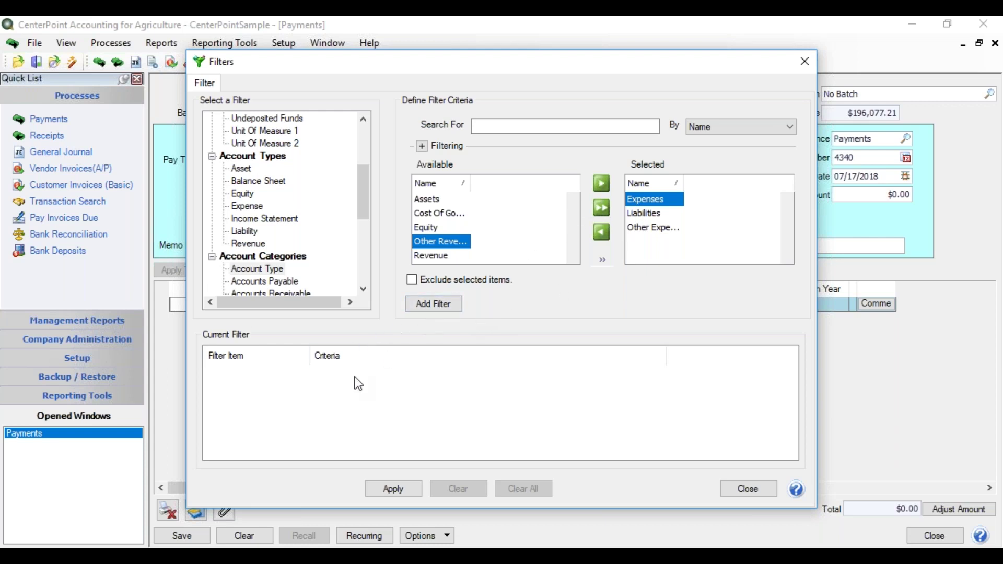
pyautogui.click(446, 303)
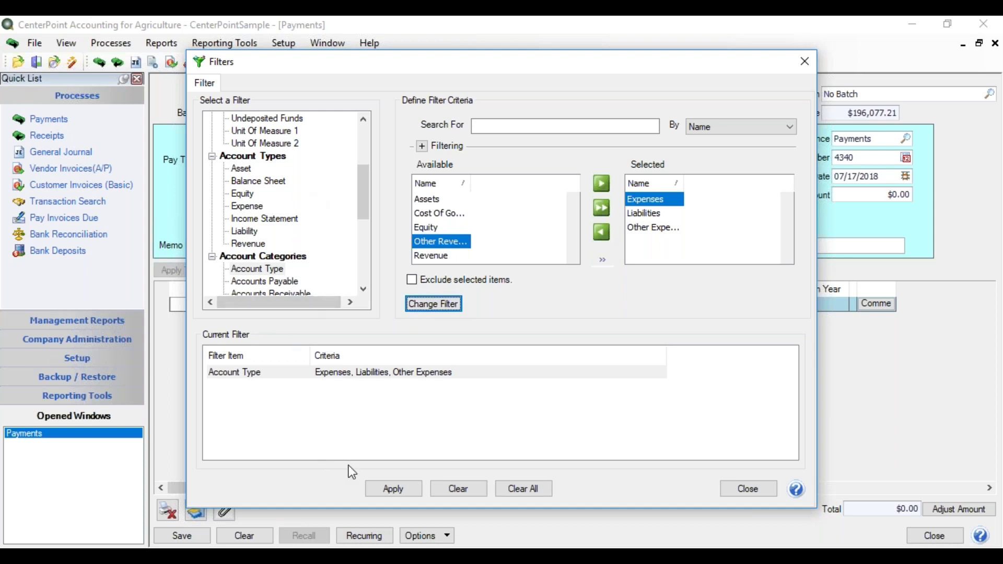
pyautogui.click(384, 489)
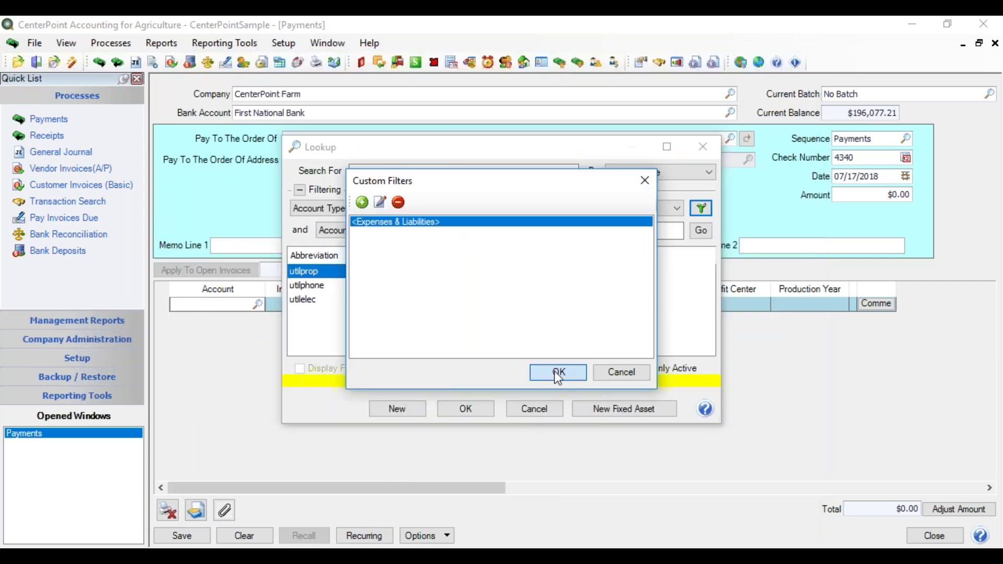
pyautogui.click(557, 372)
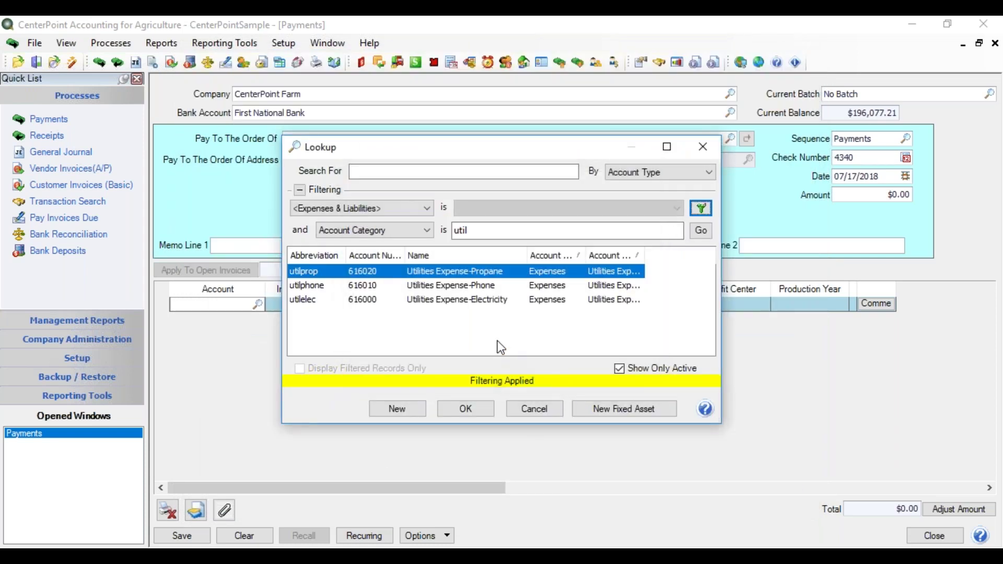
# Close the account lookup without choosing an account, and reopen it from the payment line to browse the list
pyautogui.click(531, 410)
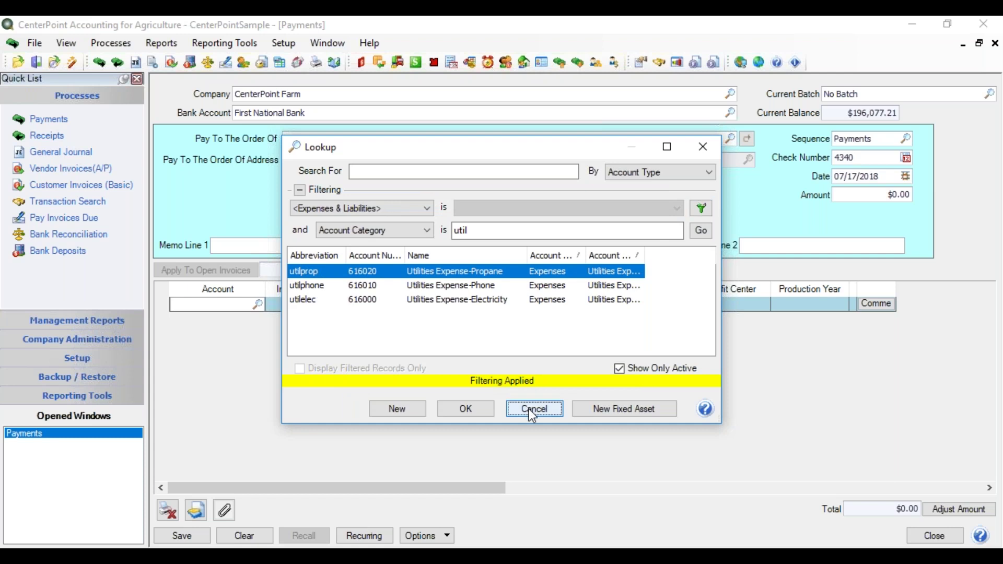
pyautogui.click(531, 409)
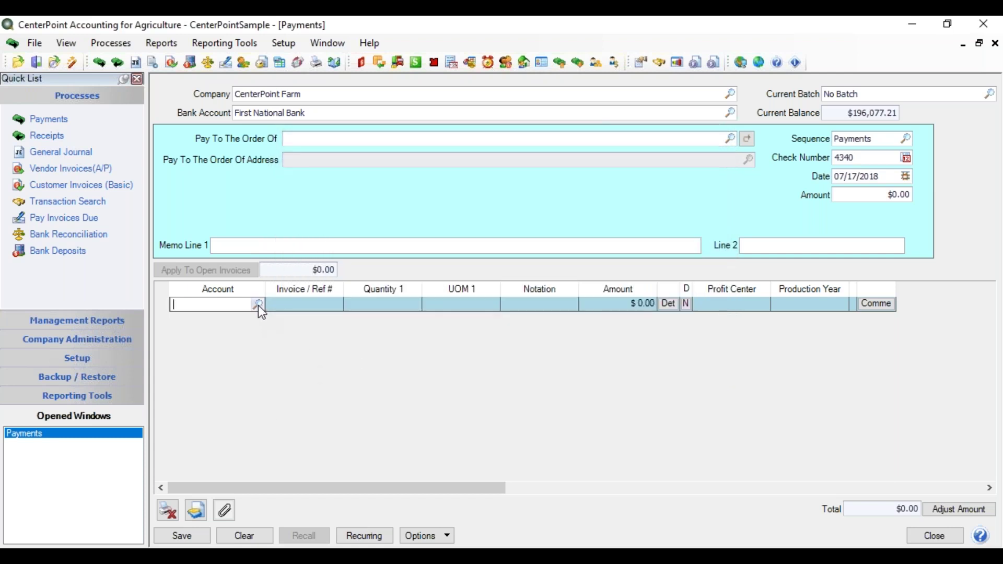
pyautogui.click(258, 304)
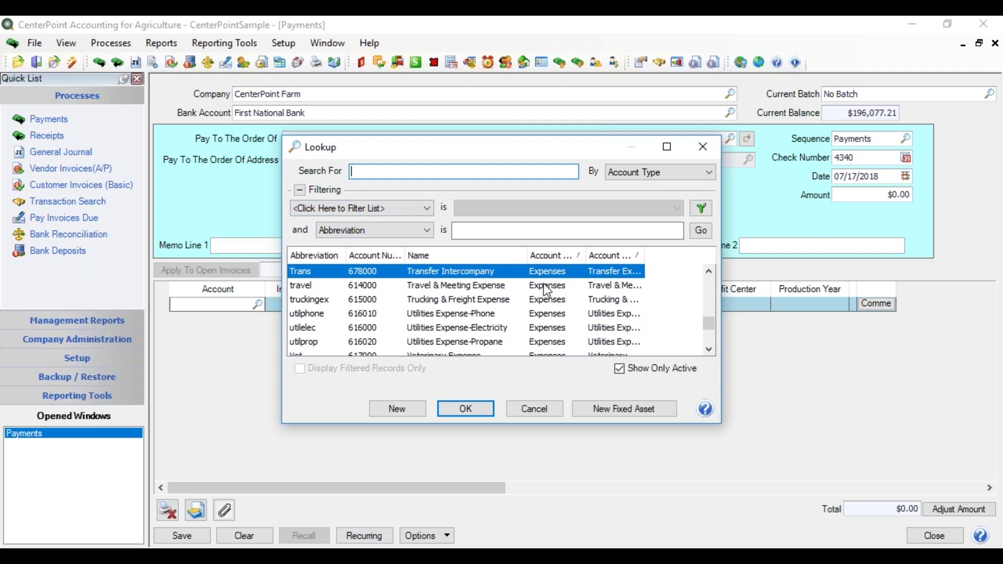
pyautogui.moveTo(708, 330)
pyautogui.mouseDown()
pyautogui.moveTo(704, 303)
pyautogui.moveTo(705, 335)
pyautogui.mouseUp()
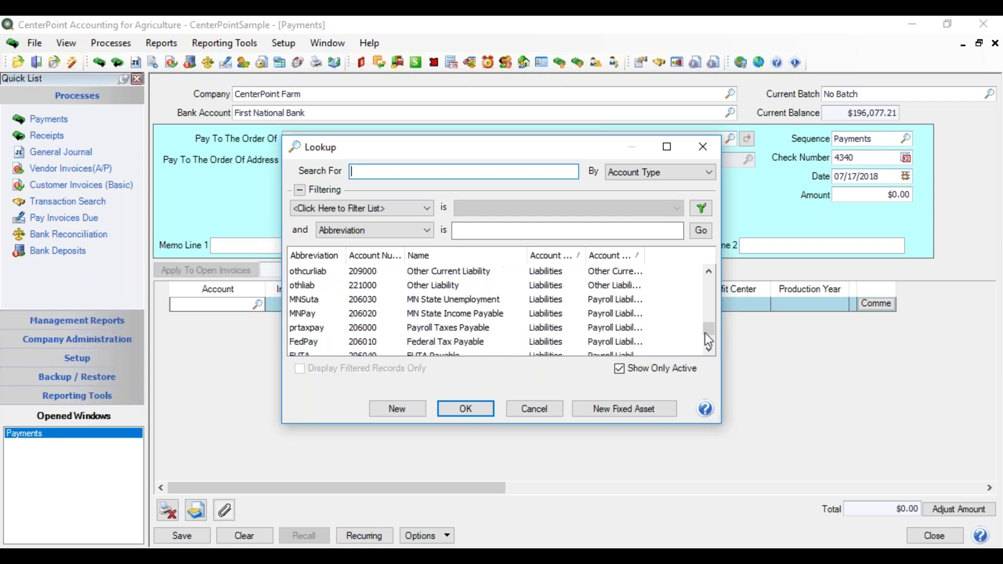
# Filter the account lookup with the custom "Expenses & Liabilities" filter and browse the filtered accounts
pyautogui.click(421, 209)
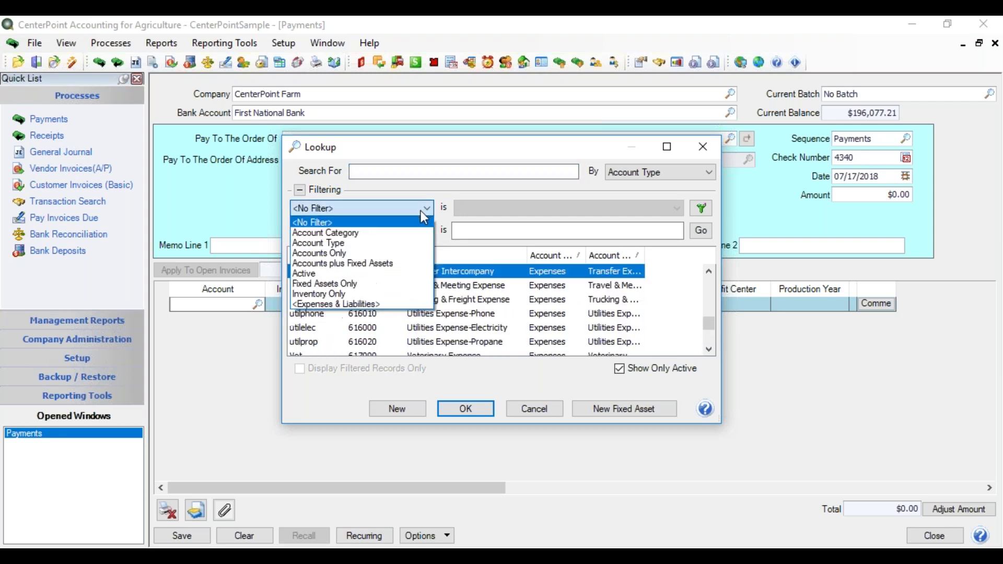
pyautogui.click(394, 304)
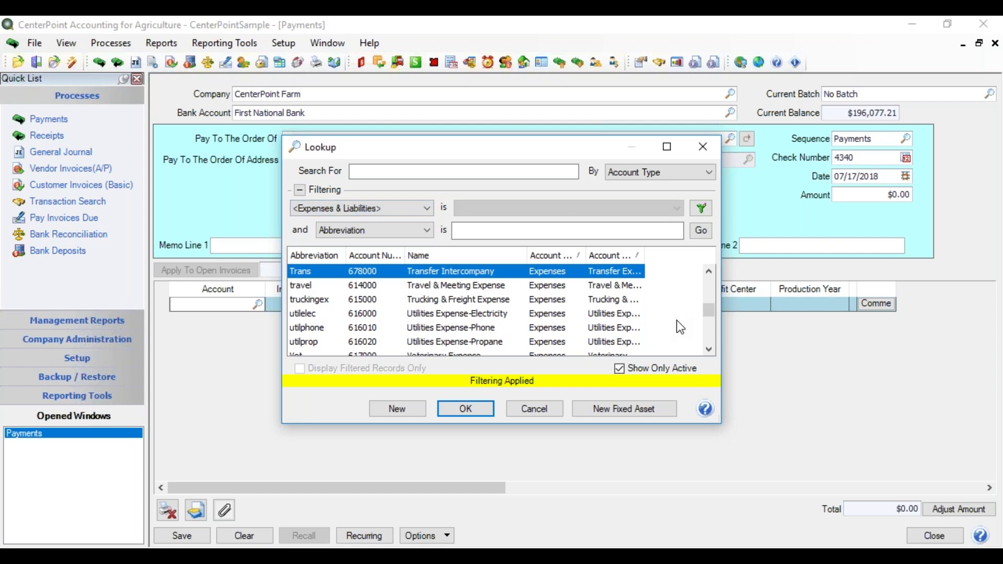
pyautogui.moveTo(710, 312); pyautogui.dragTo(717, 340)
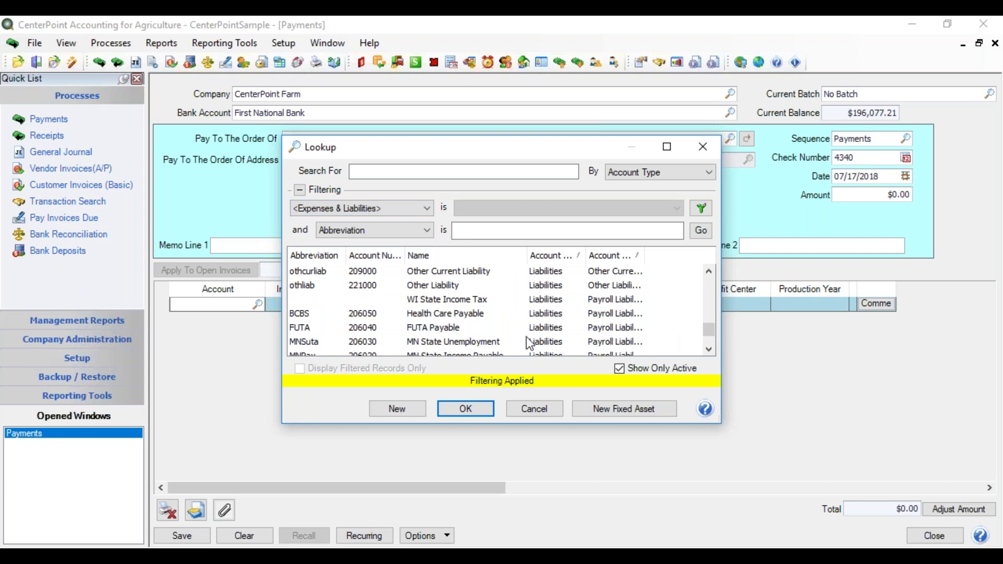
pyautogui.click(755, 274)
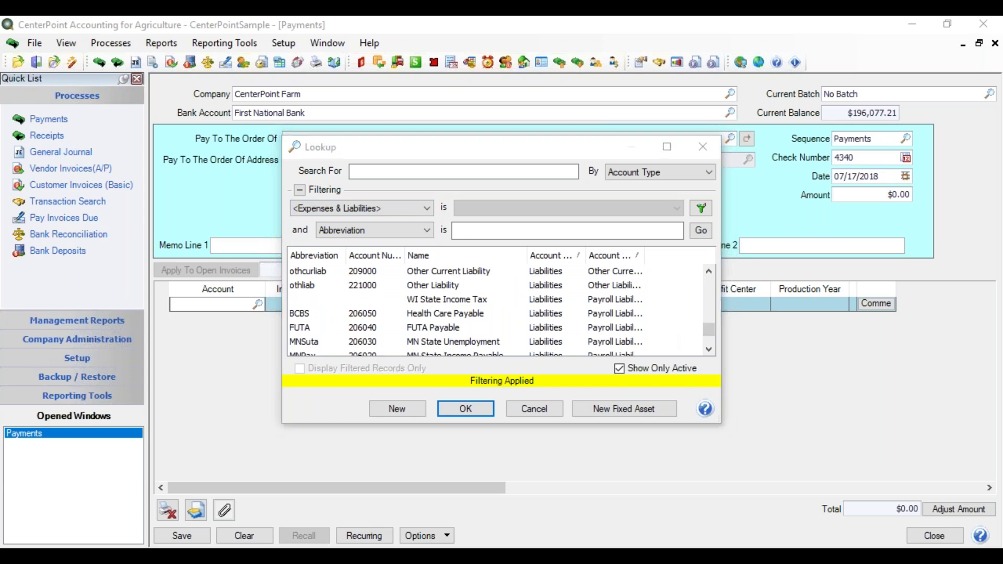
pyautogui.scroll(3, 496, 308)
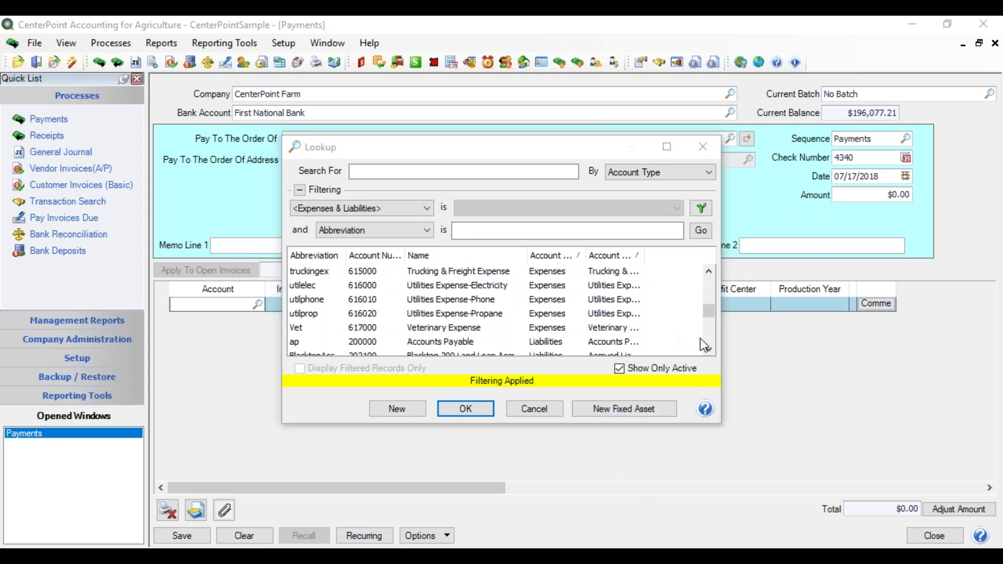
# Choose the Office Supplies expense account, number 613400, for the payment line
pyautogui.moveTo(710, 314); pyautogui.dragTo(711, 308)
pyautogui.click(452, 301)
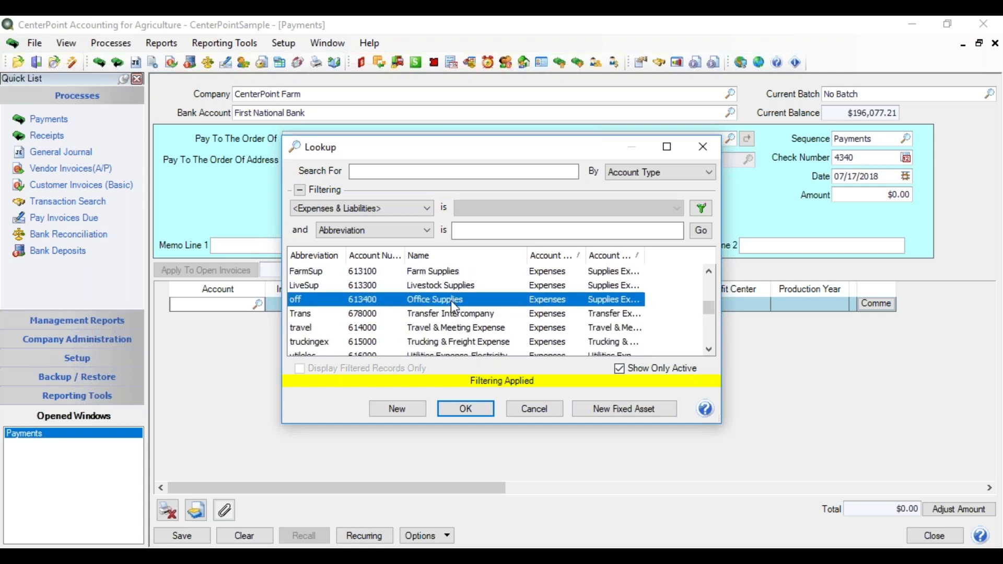
pyautogui.click(467, 409)
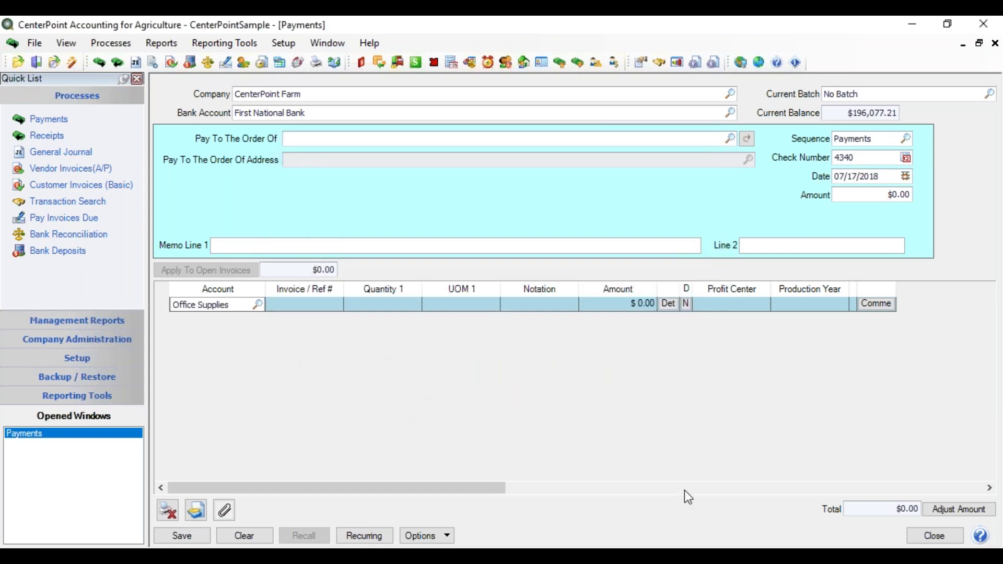
# Close the Payments screen, discarding the unsaved entry, and reopen a blank Payments screen
pyautogui.click(946, 538)
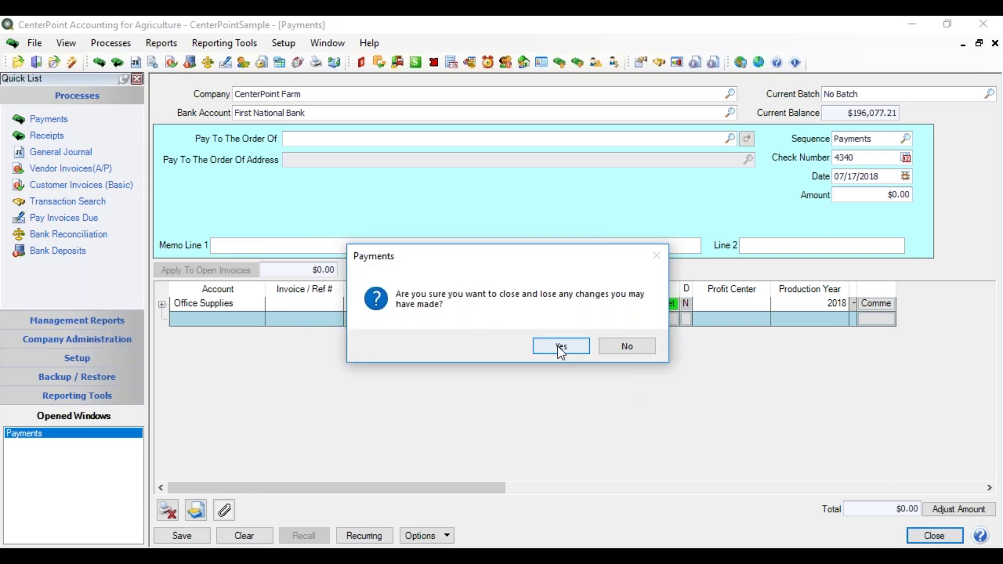
pyautogui.click(557, 344)
pyautogui.click(126, 120)
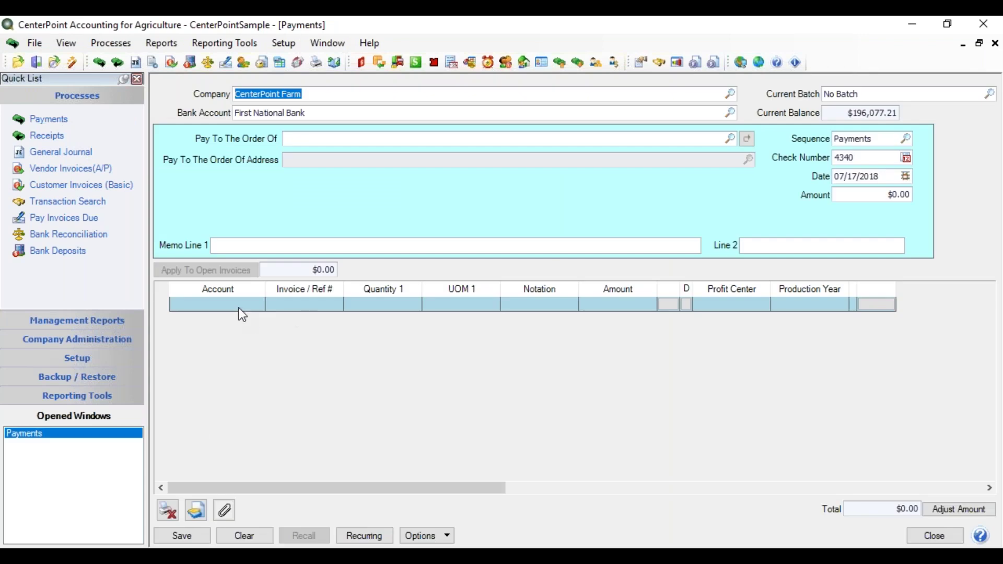
# Bring up the account lookup from the blank payment line and show its available filters
pyautogui.click(257, 304)
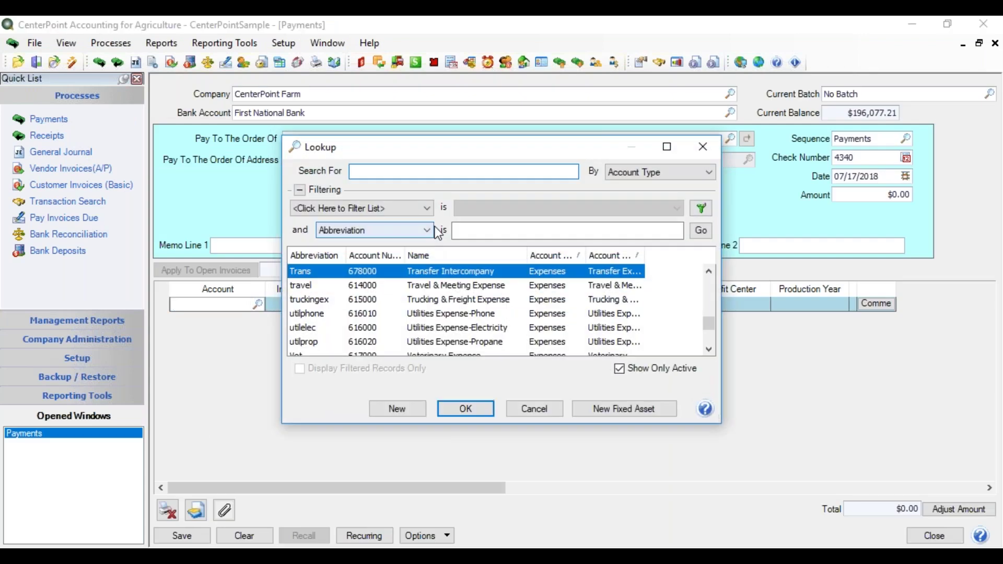
pyautogui.click(428, 208)
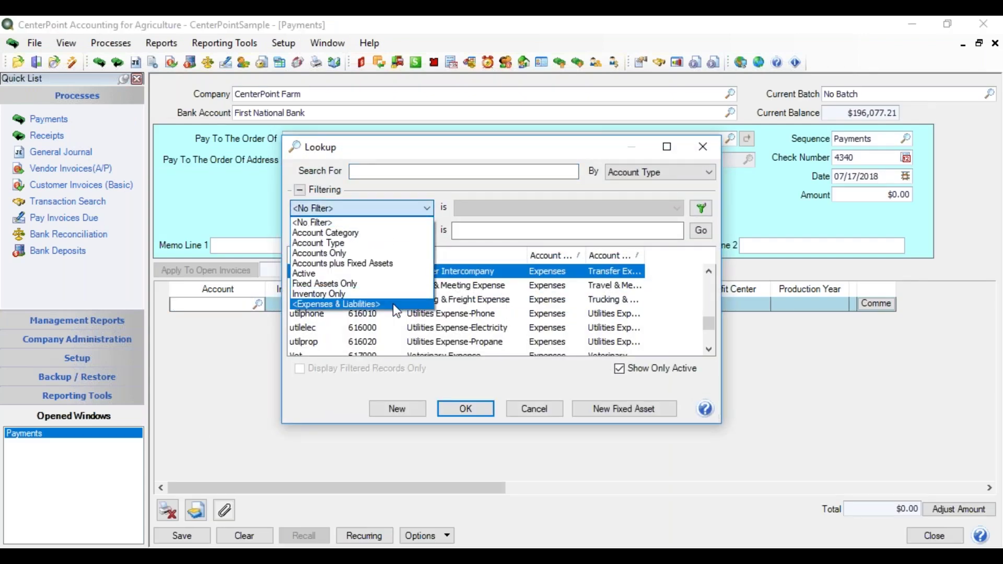